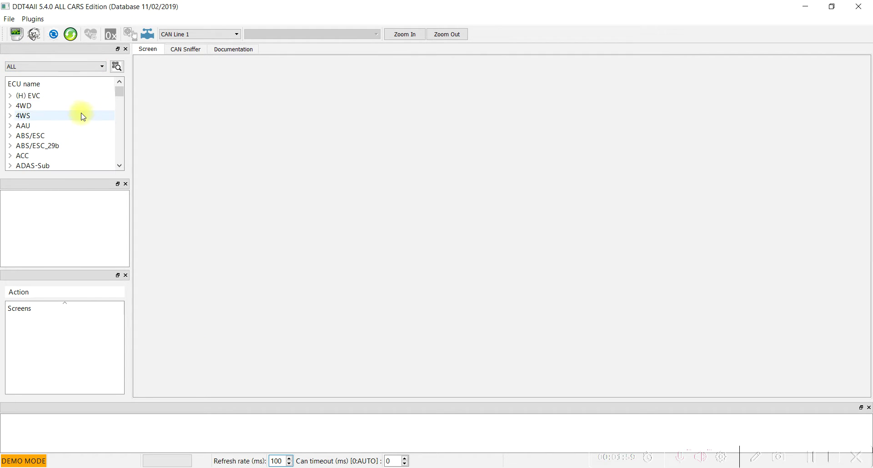
- Find the Cluster/TDB category in the ECU list and expand it
{"action": "scroll", "coordinate": [82, 115], "scroll_direction": "down", "scroll_amount": 3}
{"action": "scroll", "coordinate": [83, 117], "scroll_direction": "down", "scroll_amount": 3}
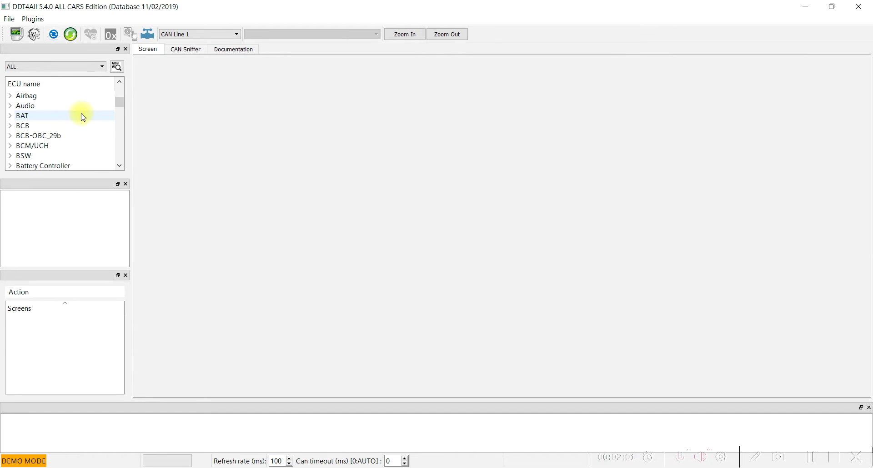
{"action": "scroll", "coordinate": [83, 116], "scroll_direction": "down", "scroll_amount": 8}
{"action": "scroll", "coordinate": [83, 118], "scroll_direction": "down", "scroll_amount": 5}
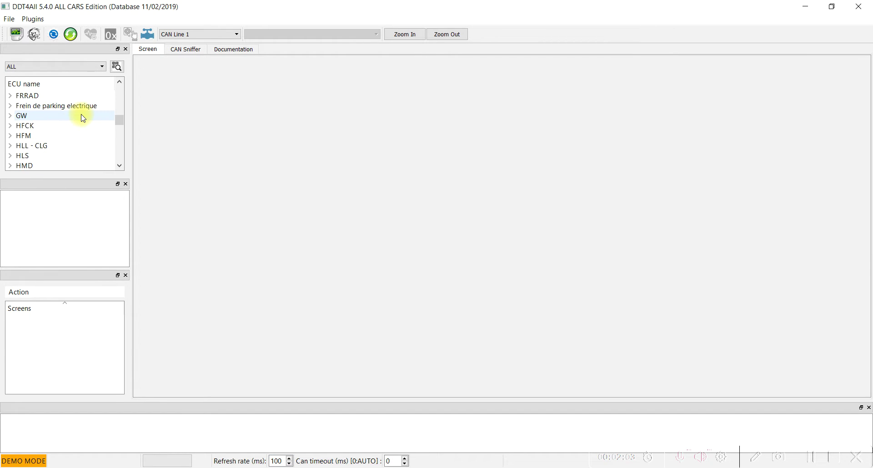
{"action": "scroll", "coordinate": [83, 119], "scroll_direction": "down", "scroll_amount": 6}
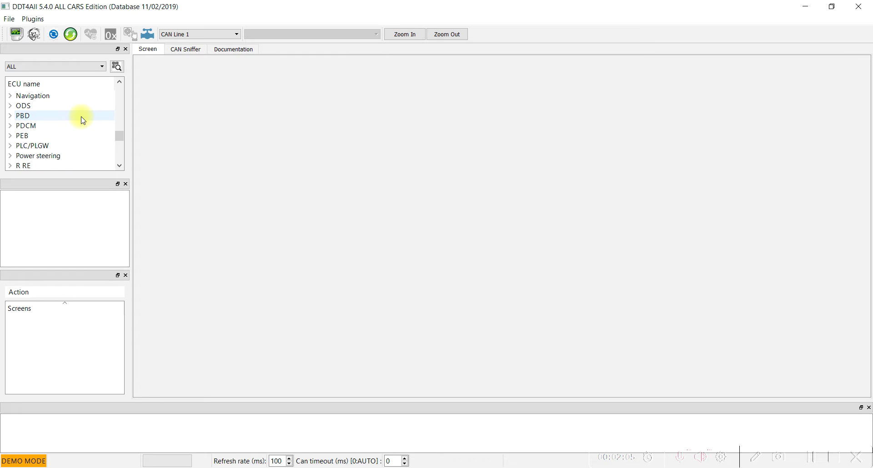
{"action": "scroll", "coordinate": [83, 120], "scroll_direction": "down", "scroll_amount": 8}
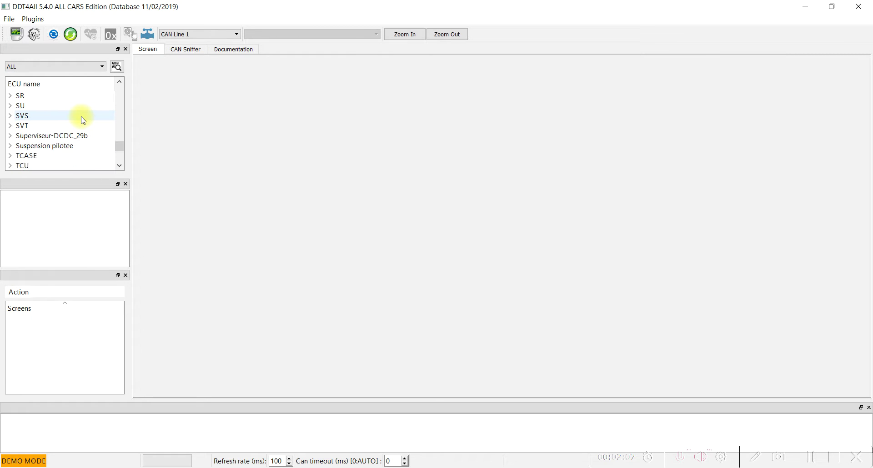
{"action": "scroll", "coordinate": [83, 121], "scroll_direction": "down", "scroll_amount": 4}
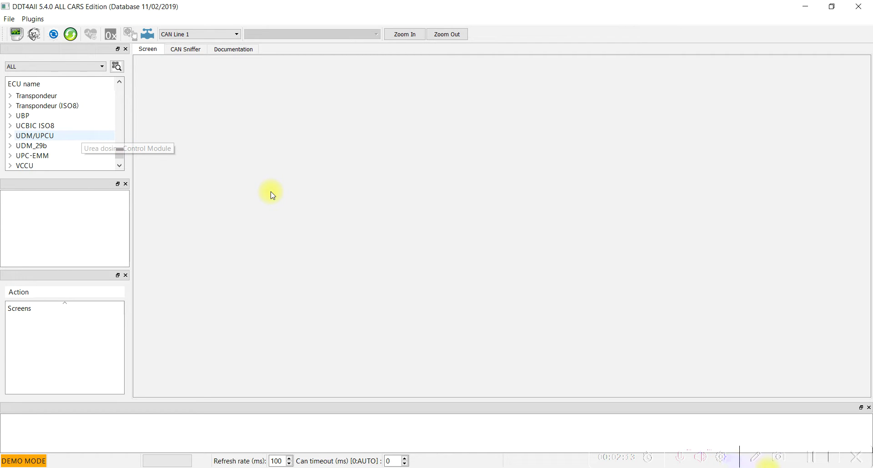
{"action": "left_click", "coordinate": [809, 458]}
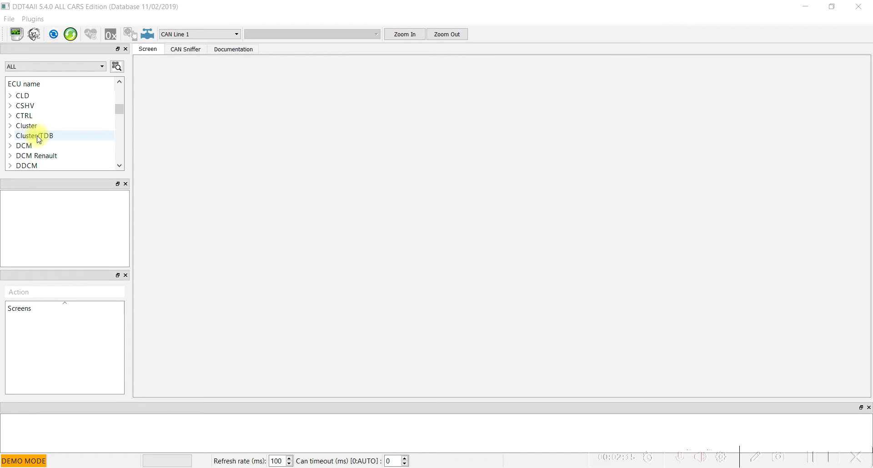
{"action": "left_click", "coordinate": [11, 137]}
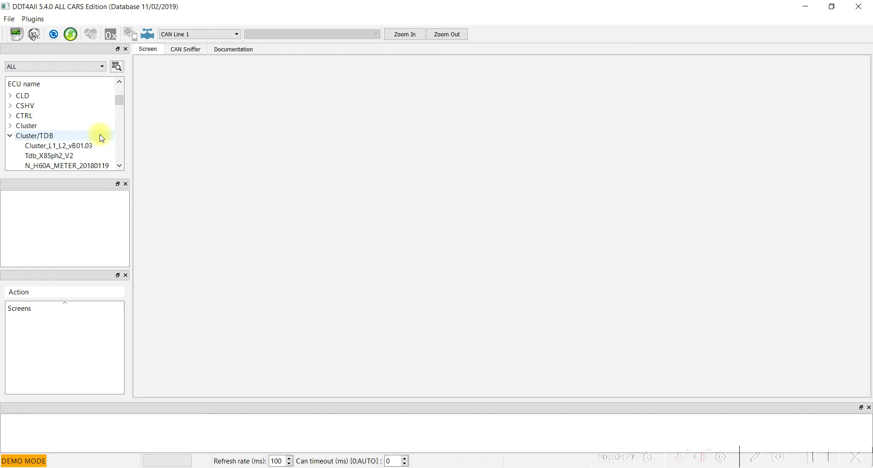
- Add the CLUSTER_x52_X67_X79 ECU from the Cluster/TDB category and load its screens
{"action": "scroll", "coordinate": [101, 138], "scroll_direction": "down", "scroll_amount": 4}
{"action": "scroll", "coordinate": [105, 138], "scroll_direction": "down", "scroll_amount": 2}
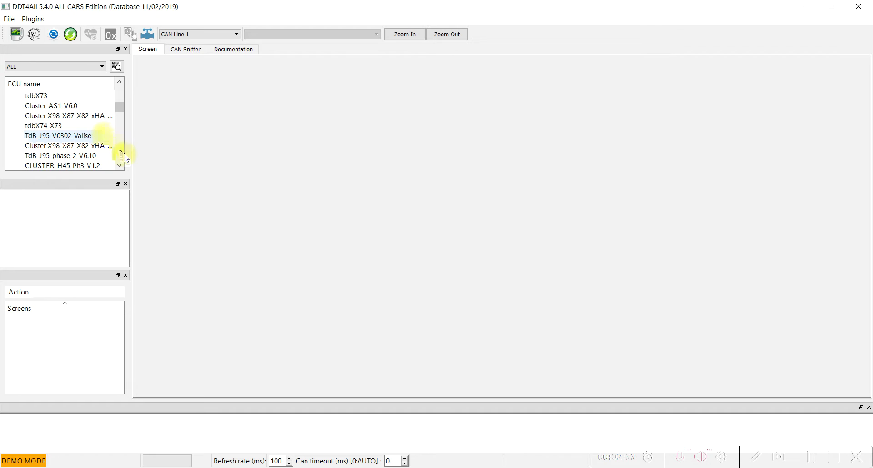
{"action": "scroll", "coordinate": [114, 152], "scroll_direction": "down", "scroll_amount": 1}
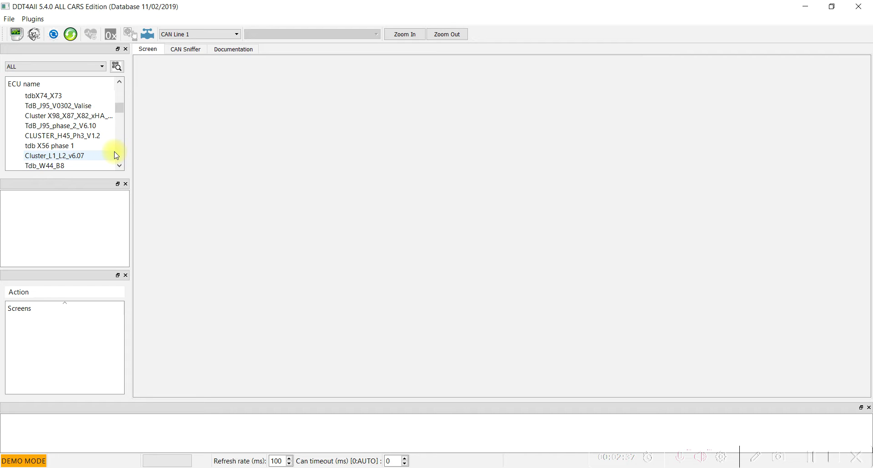
{"action": "scroll", "coordinate": [117, 155], "scroll_direction": "down", "scroll_amount": 1}
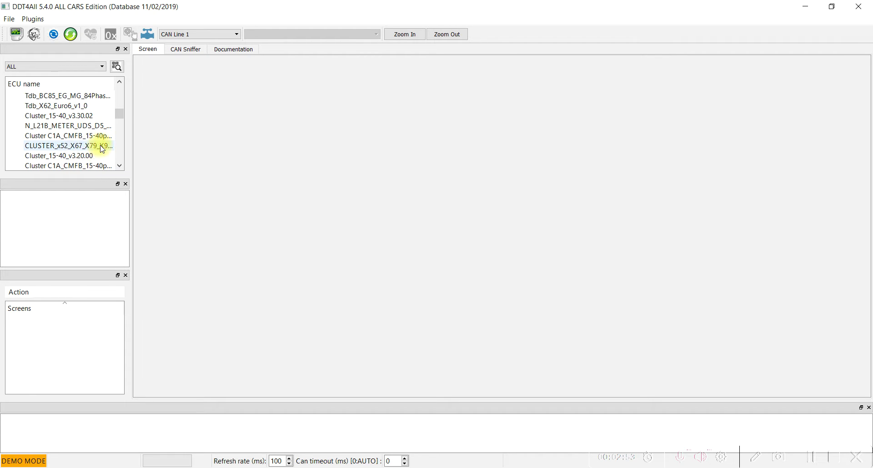
{"action": "left_click", "coordinate": [69, 149]}
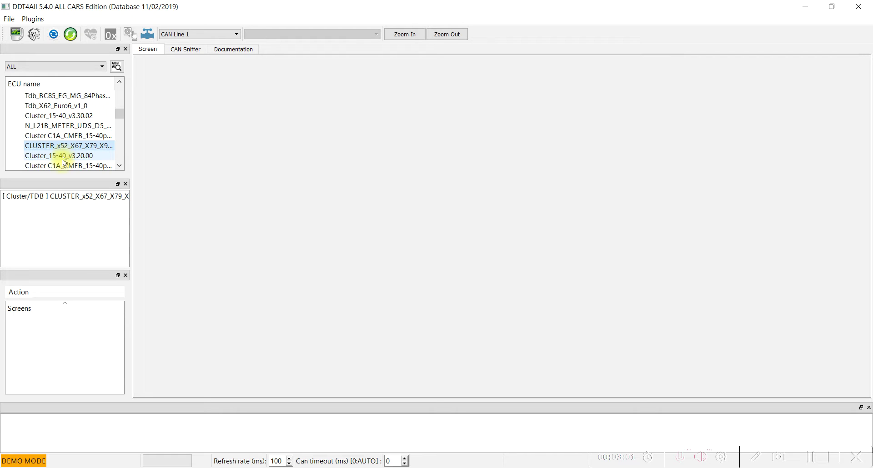
{"action": "left_click", "coordinate": [36, 197]}
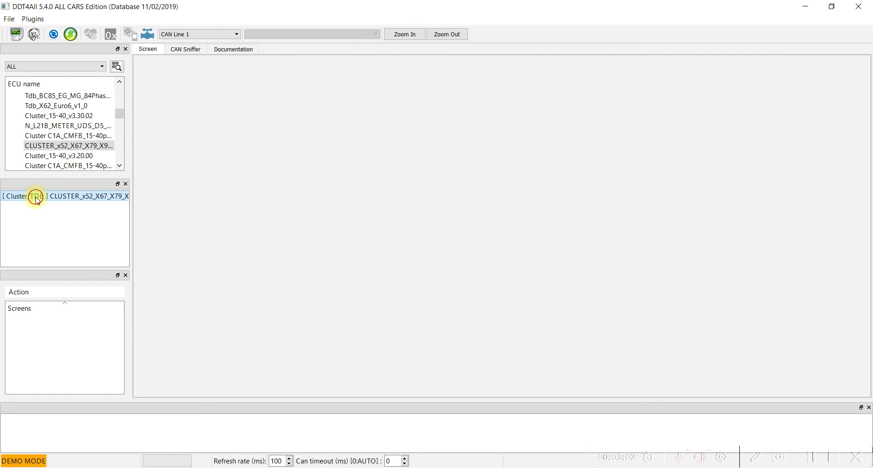
{"action": "double_click", "coordinate": [36, 198]}
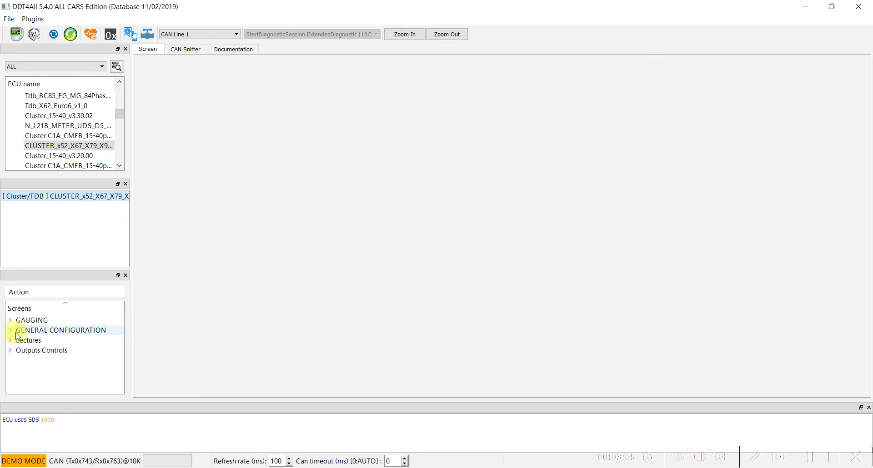
- Open the Configuration 2 screen under GENERAL CONFIGURATION and set the EngTemp_Present write value to "EngTemp is present"
{"action": "left_click", "coordinate": [10, 331]}
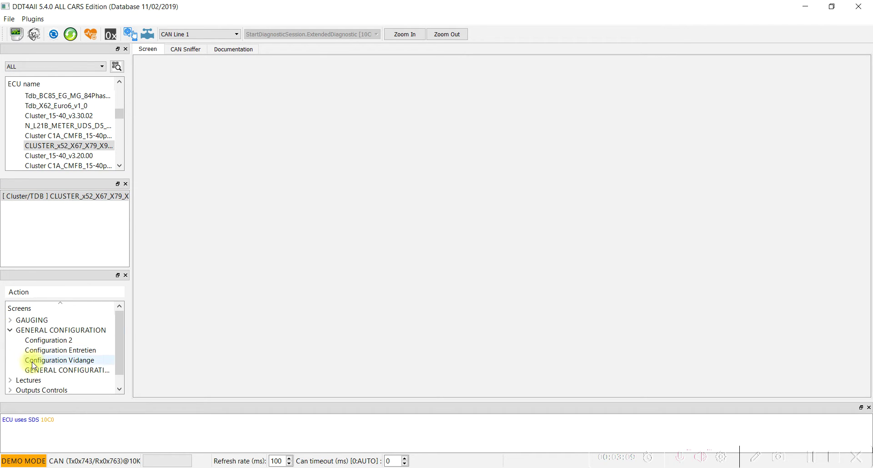
{"action": "left_click", "coordinate": [46, 340]}
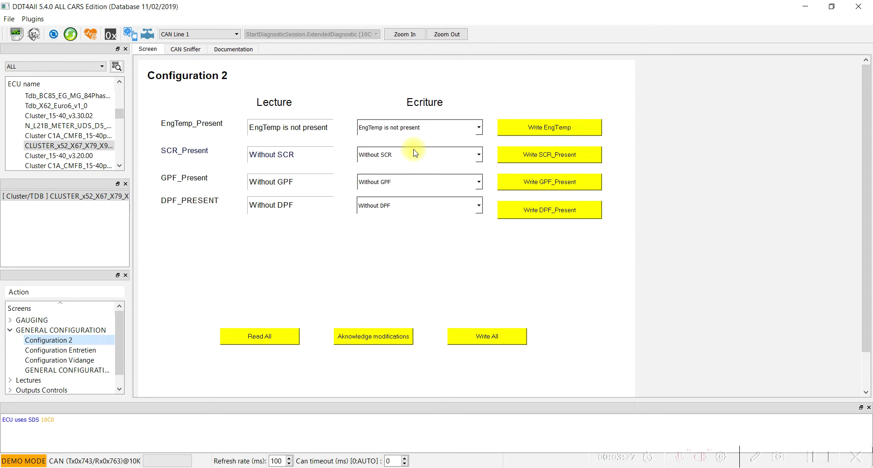
{"action": "left_click", "coordinate": [478, 128]}
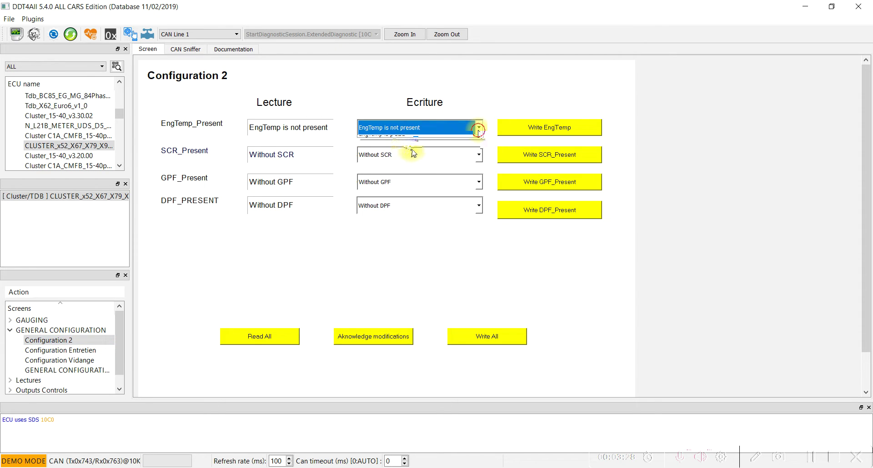
{"action": "left_click", "coordinate": [383, 134]}
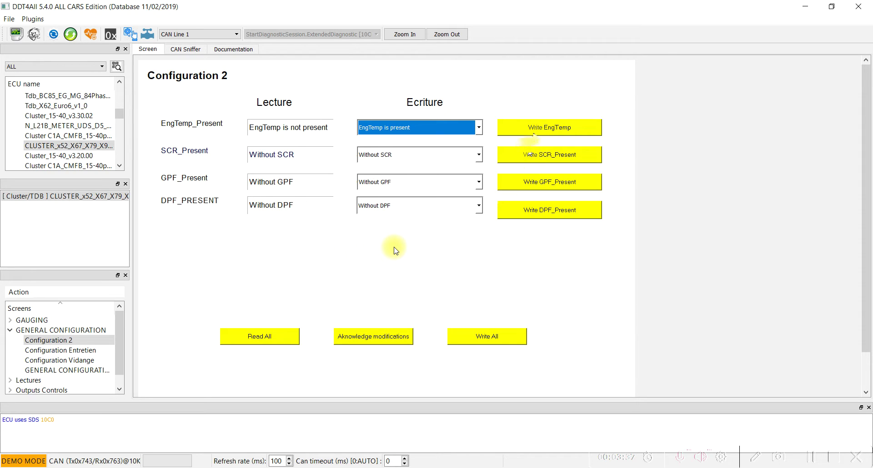
- With expert mode enabled, write the EngTemp_Present setting to the ECU and acknowledge the modifications
{"action": "left_click", "coordinate": [35, 34]}
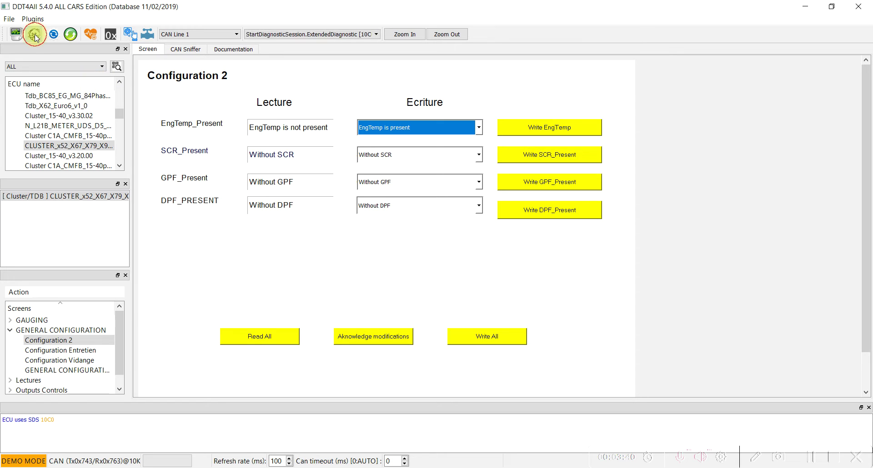
{"action": "left_click", "coordinate": [557, 132]}
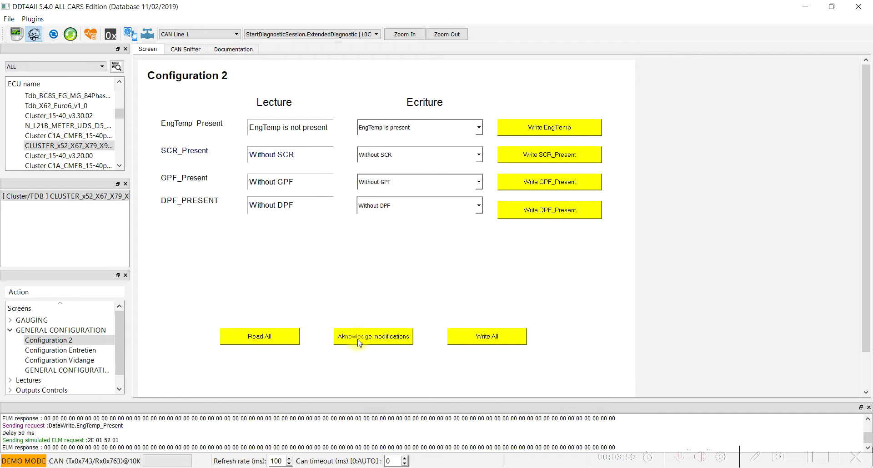
{"action": "left_click", "coordinate": [359, 344]}
{"action": "left_click", "coordinate": [359, 343]}
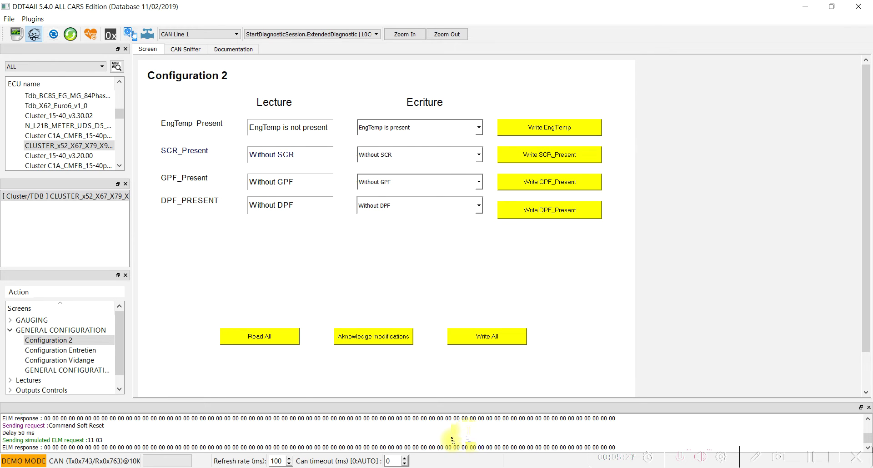
- Load the Cluster_L1_L2_vB01.03 ECU from the Cluster/TDB category
{"action": "scroll", "coordinate": [54, 157], "scroll_direction": "up", "scroll_amount": 3}
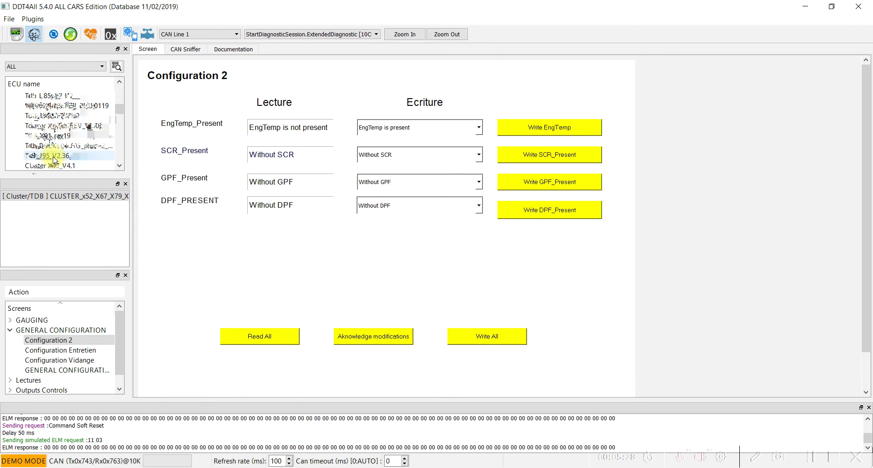
{"action": "scroll", "coordinate": [54, 160], "scroll_direction": "up", "scroll_amount": 3}
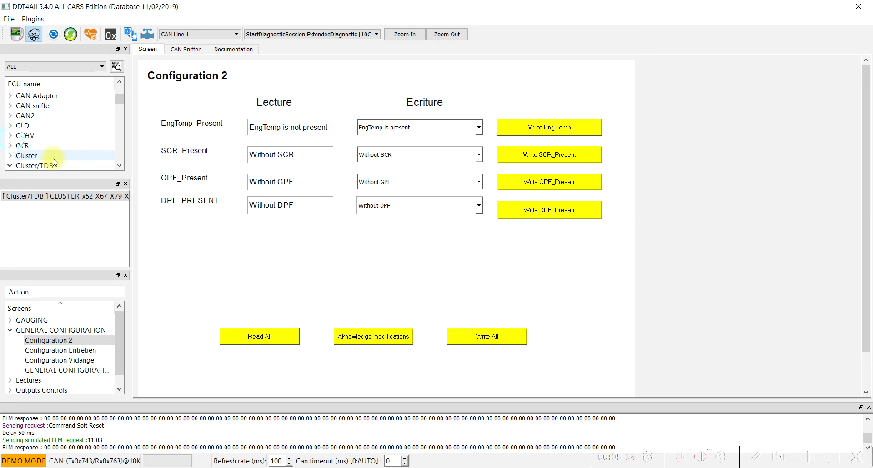
{"action": "scroll", "coordinate": [53, 161], "scroll_direction": "down", "scroll_amount": 1}
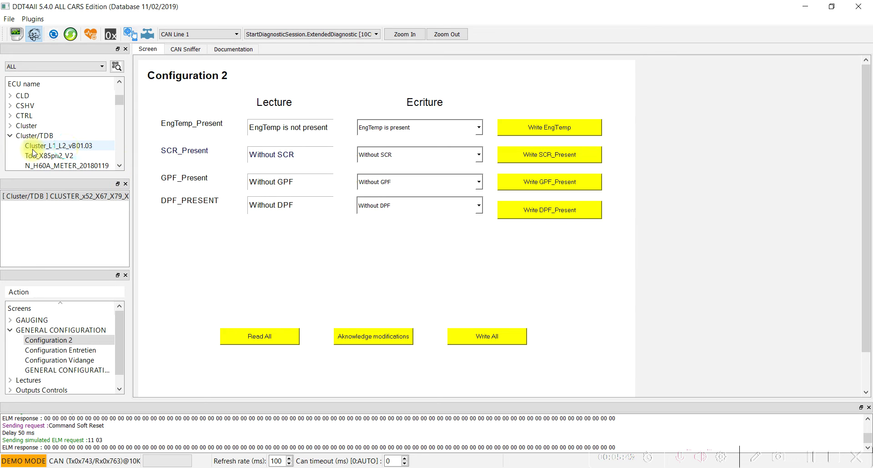
{"action": "double_click", "coordinate": [32, 149]}
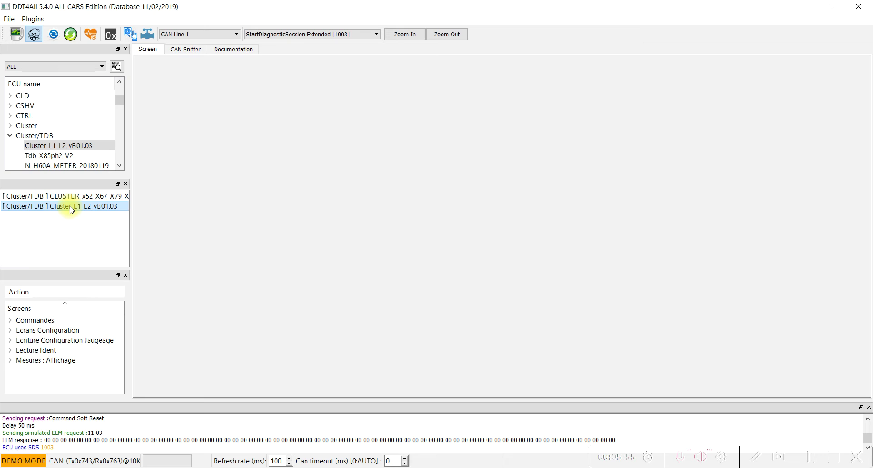
- Open the Conf_1 Prestations IHM screen under Ecrans Configuration for the Cluster_L1_L2_vB01.03 ECU
{"action": "left_click", "coordinate": [10, 326]}
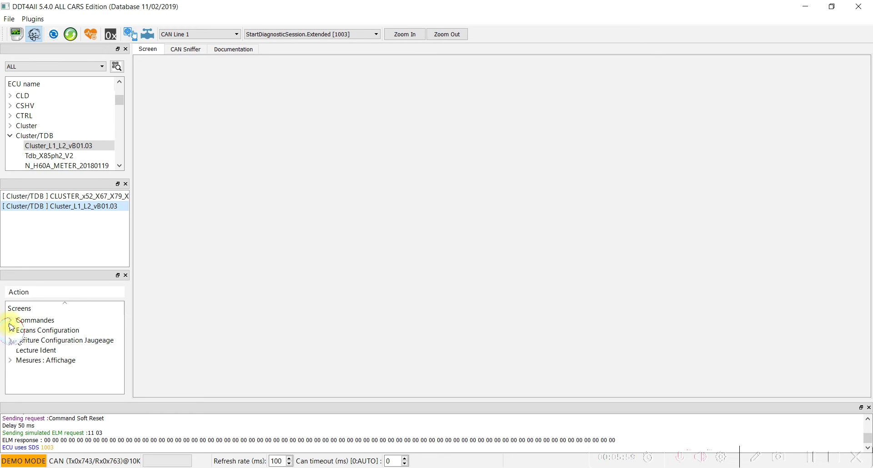
{"action": "left_click", "coordinate": [10, 330]}
{"action": "left_click", "coordinate": [17, 336]}
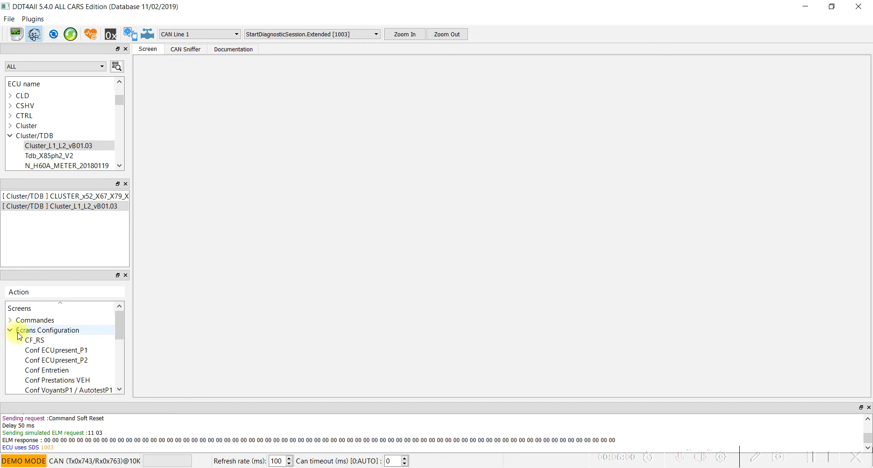
{"action": "left_click", "coordinate": [69, 365]}
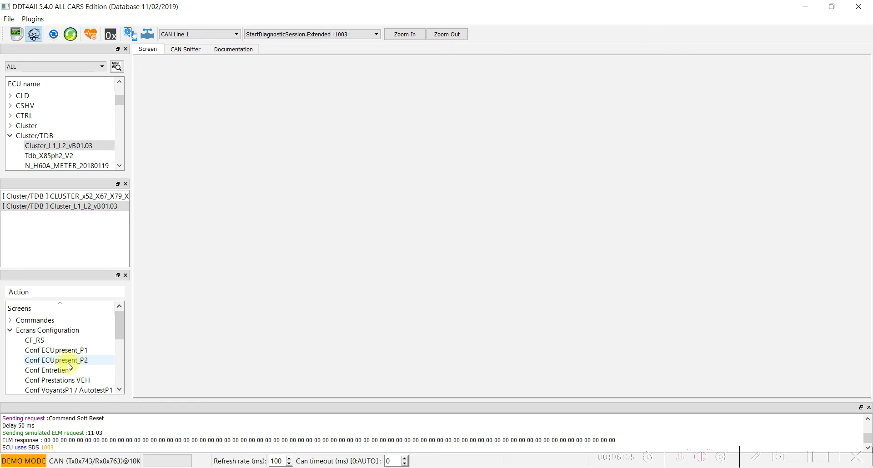
{"action": "scroll", "coordinate": [93, 351], "scroll_direction": "down", "scroll_amount": 1}
{"action": "left_click", "coordinate": [90, 370]}
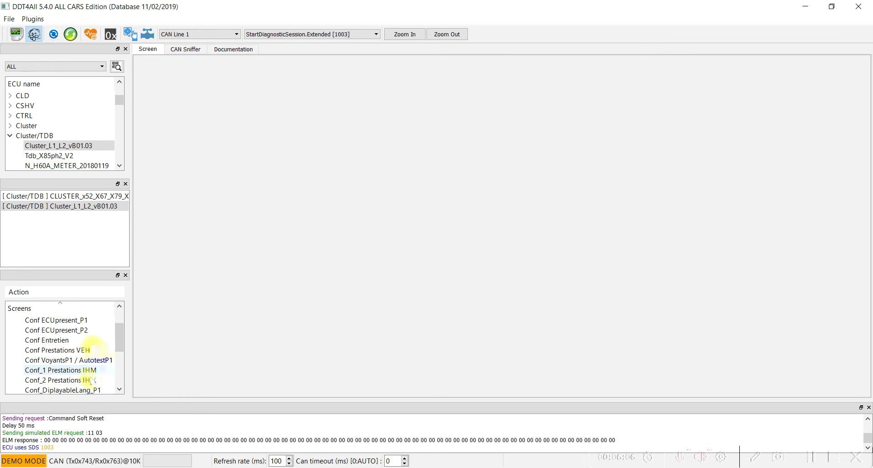
{"action": "left_click", "coordinate": [66, 372]}
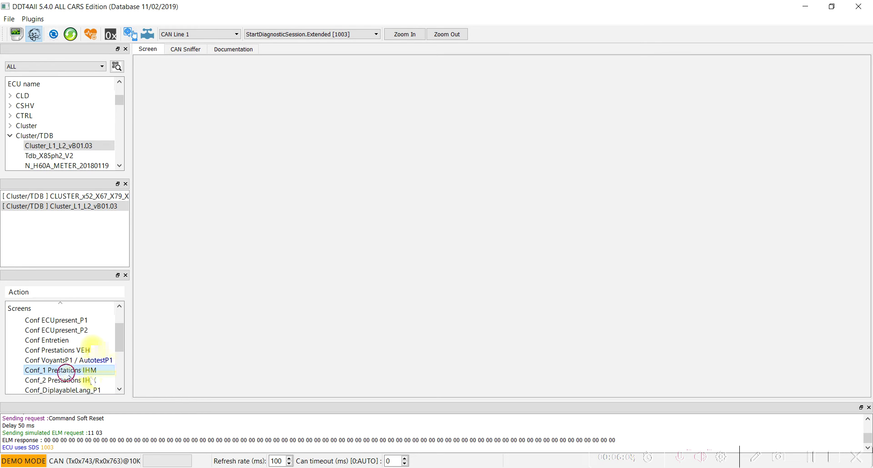
{"action": "double_click", "coordinate": [67, 372]}
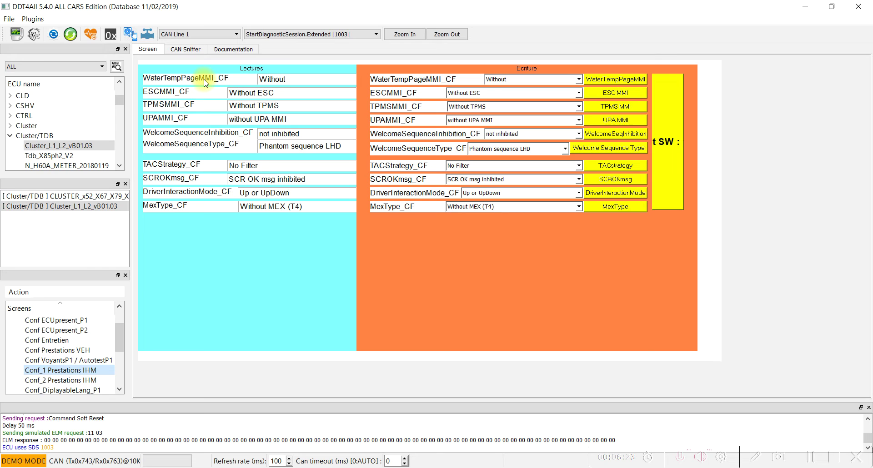
- Set WaterTempPageMMI_CF to With and write it to the ECU with expert mode enabled
{"action": "left_click", "coordinate": [578, 79]}
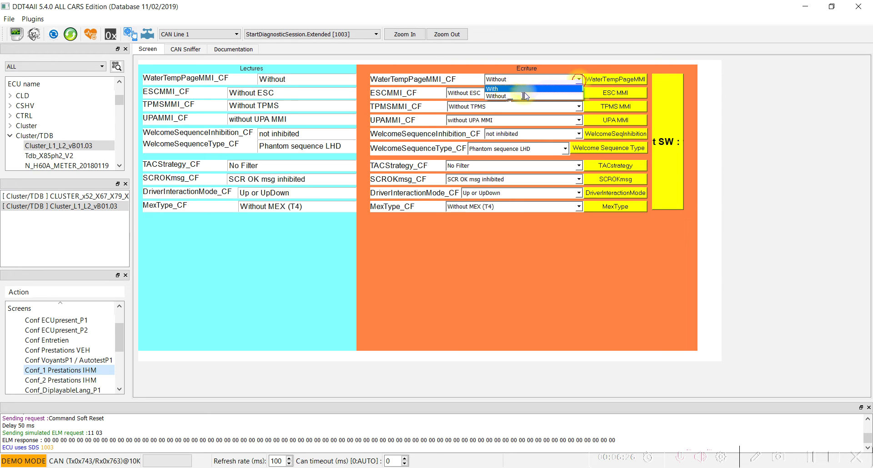
{"action": "left_click", "coordinate": [504, 88]}
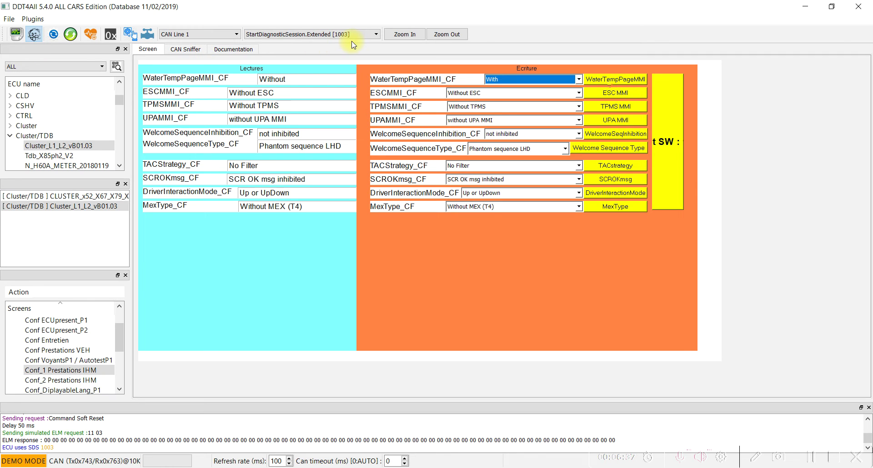
{"action": "left_click", "coordinate": [609, 81]}
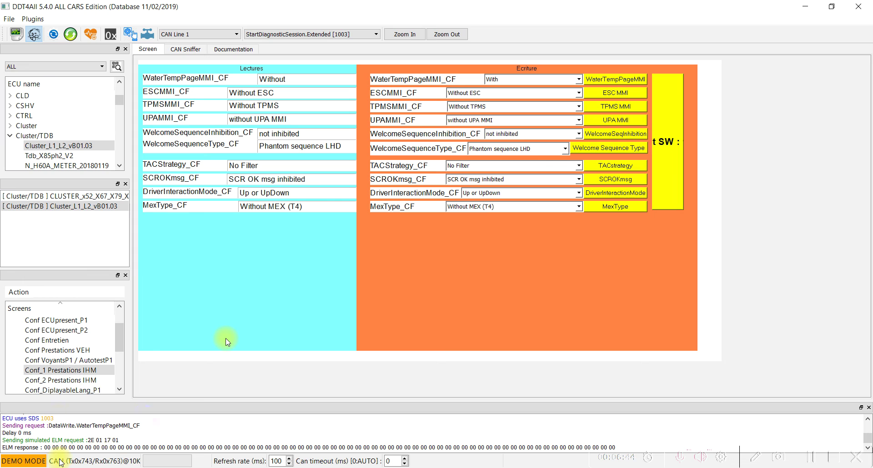
{"action": "double_click", "coordinate": [50, 426]}
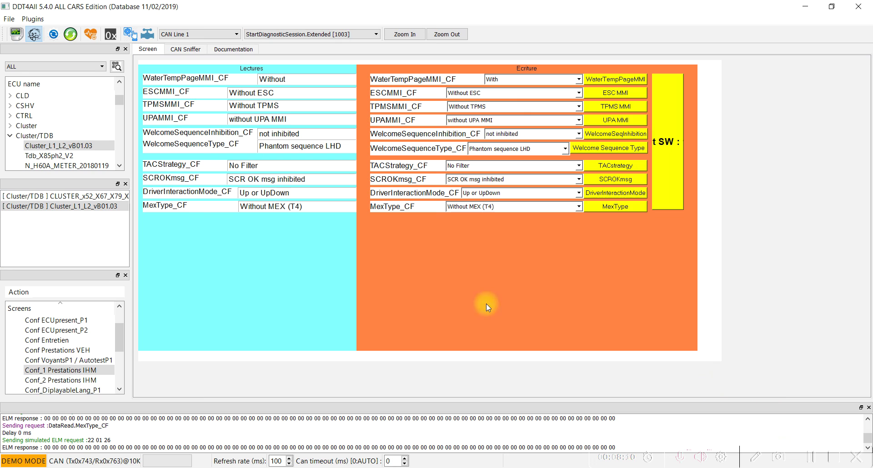
{"action": "left_click", "coordinate": [832, 459]}
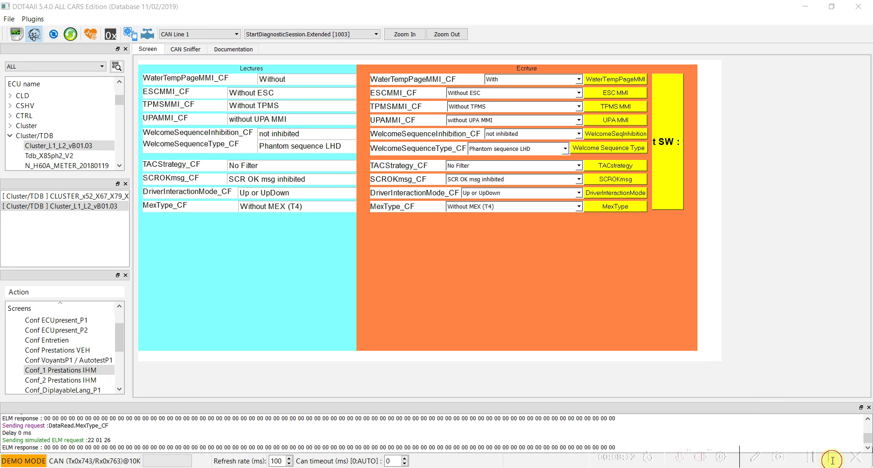